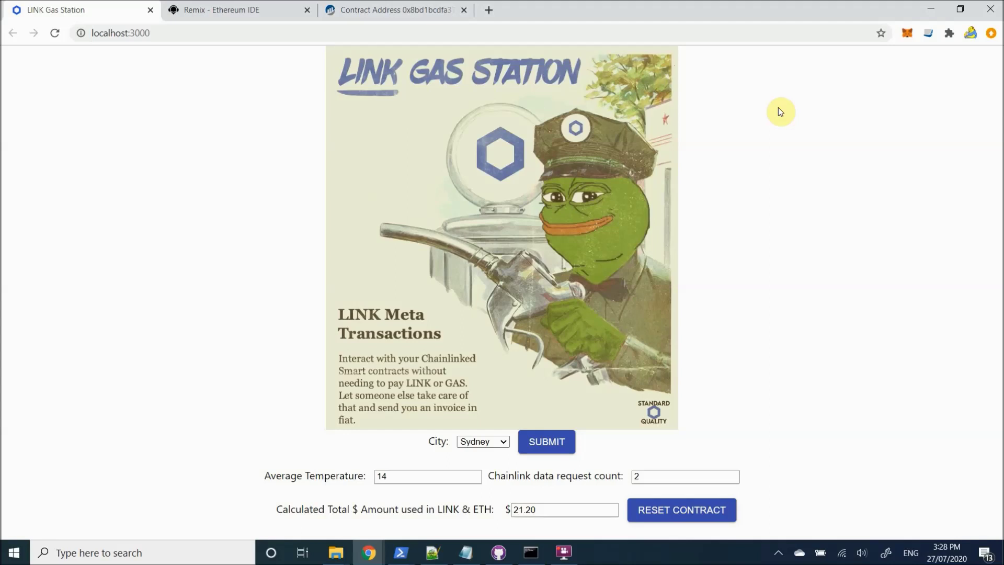
Step: Check the MetaMask wallet, then select Athens in the City dropdown
{"action": "left_click", "coordinate": [908, 34]}
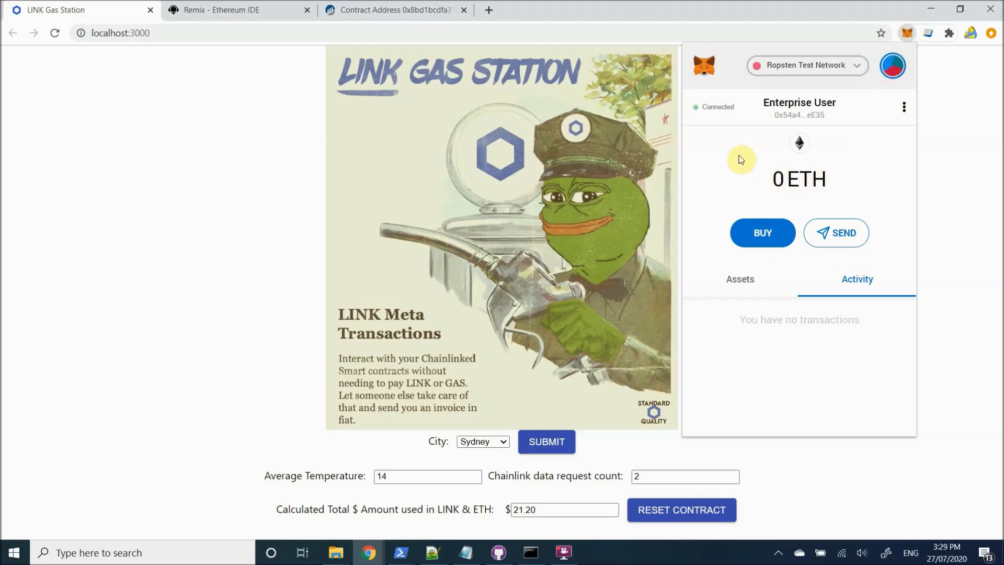
{"action": "left_click", "coordinate": [237, 263]}
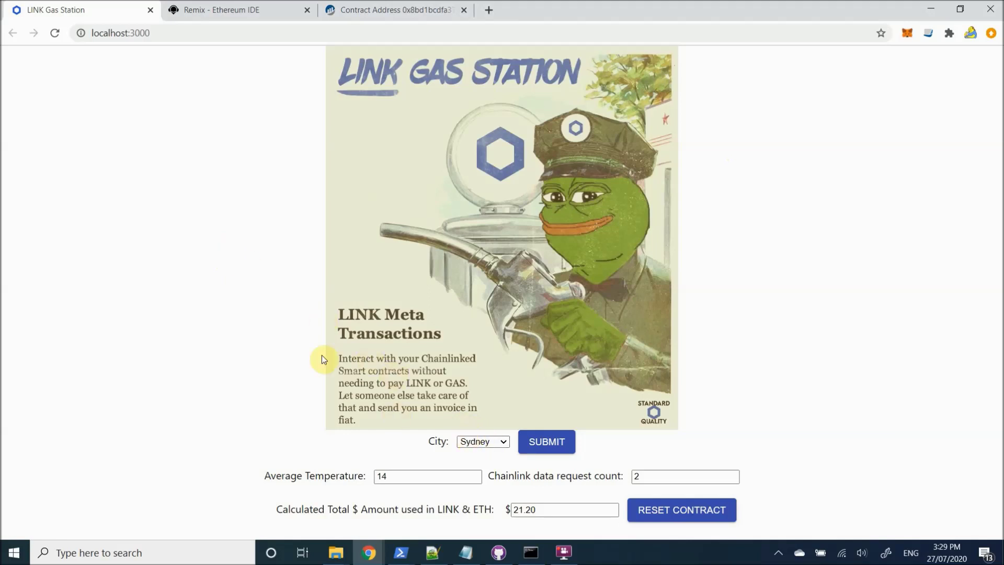
{"action": "left_click", "coordinate": [476, 443]}
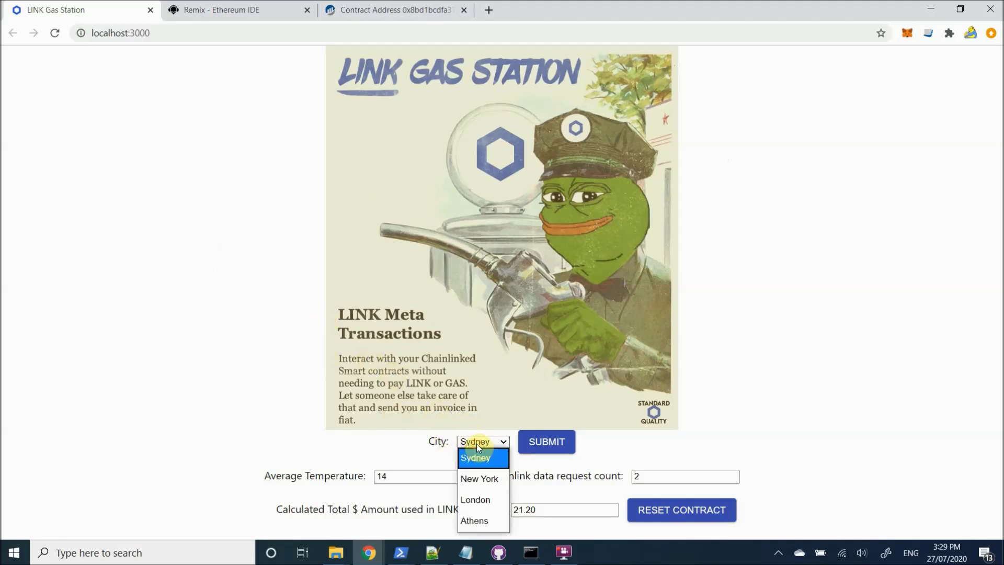
{"action": "left_click", "coordinate": [298, 349]}
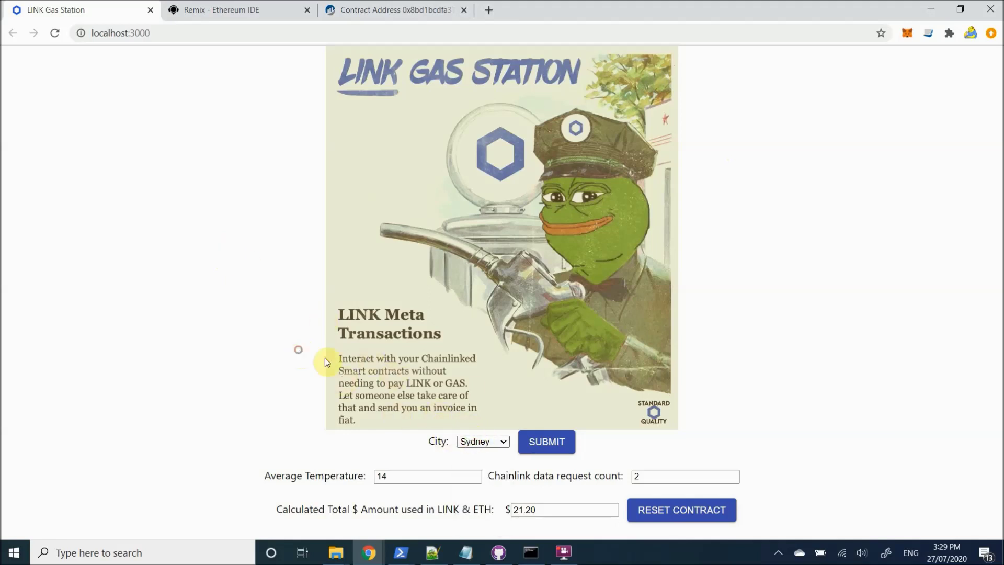
{"action": "left_click", "coordinate": [471, 447]}
{"action": "left_click", "coordinate": [482, 518]}
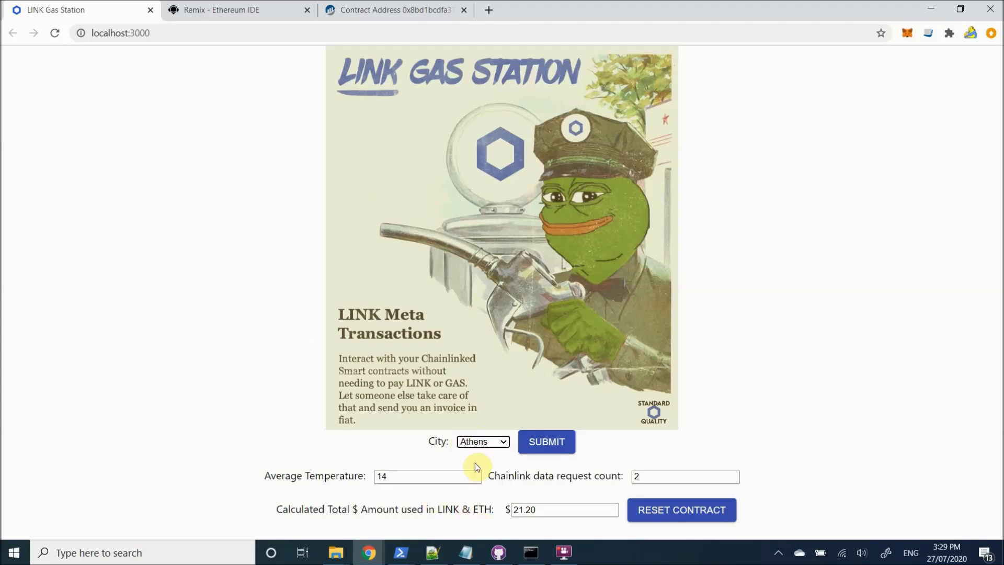
Step: Submit the Athens weather request, sign it in MetaMask, and view Weather.sol in Remix
{"action": "left_click", "coordinate": [553, 441]}
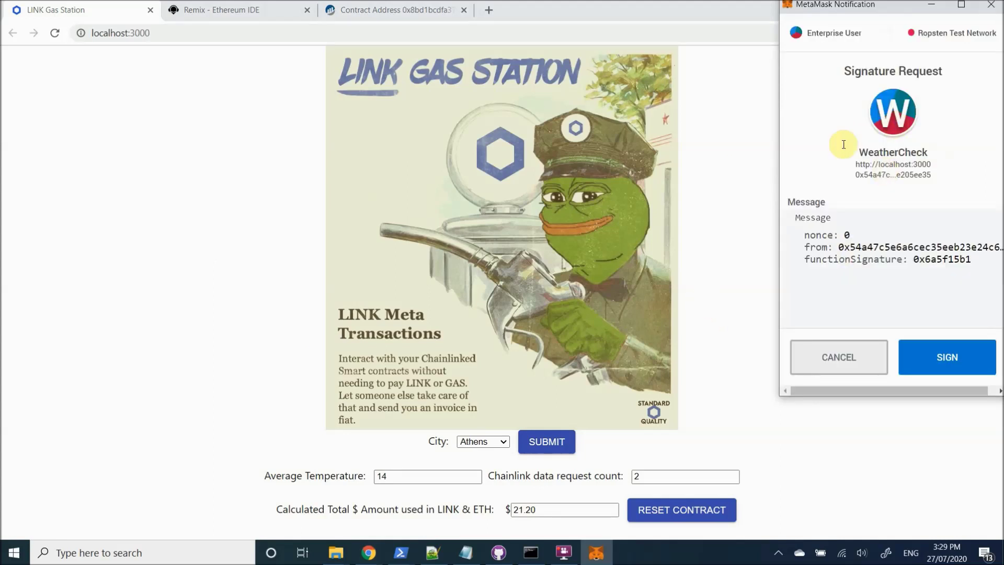
{"action": "left_click", "coordinate": [961, 368]}
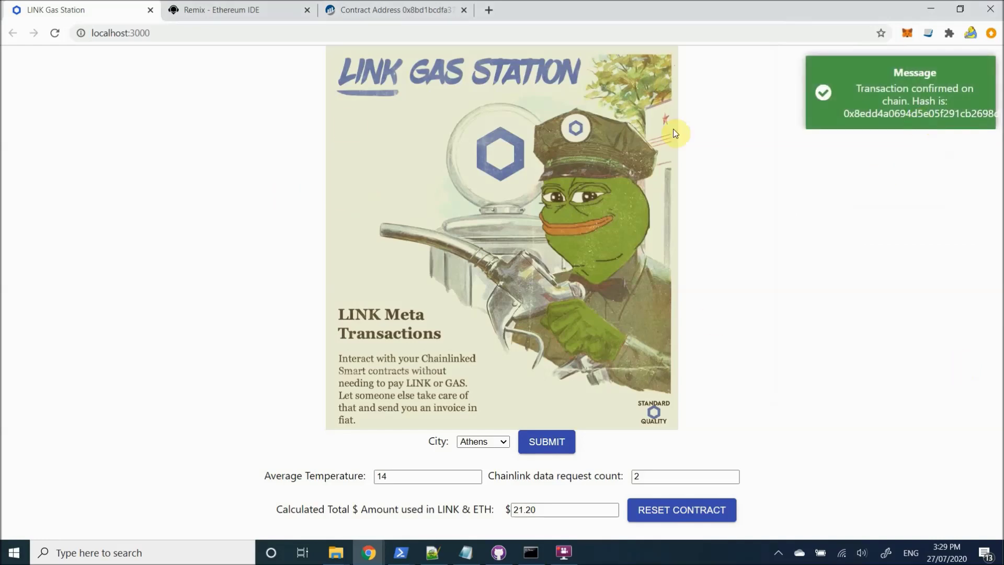
{"action": "left_click", "coordinate": [225, 12]}
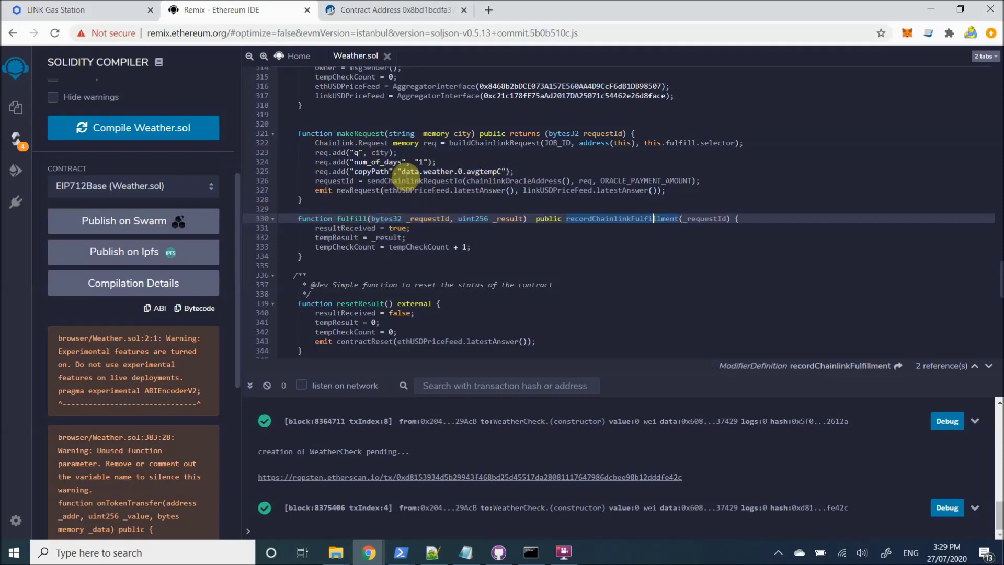
{"action": "left_click", "coordinate": [83, 11]}
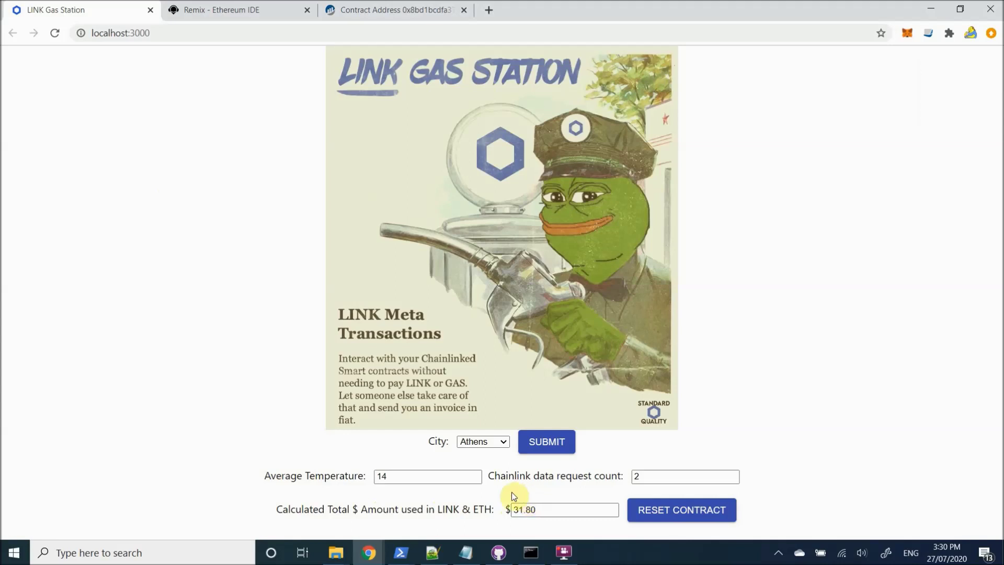
Step: Reload the contract's Etherscan page and open the newest transaction in a new tab
{"action": "left_click", "coordinate": [361, 10]}
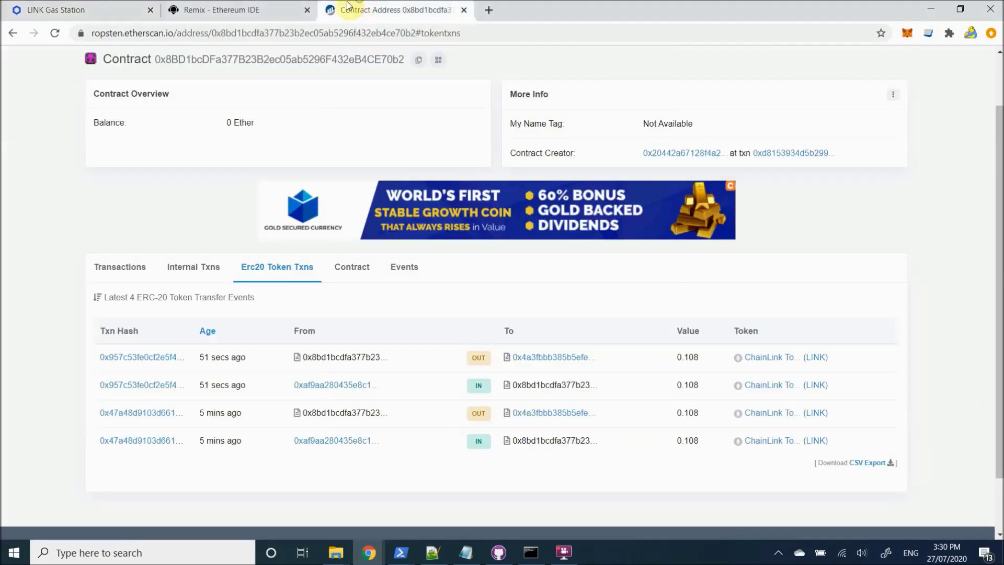
{"action": "left_click", "coordinate": [56, 33]}
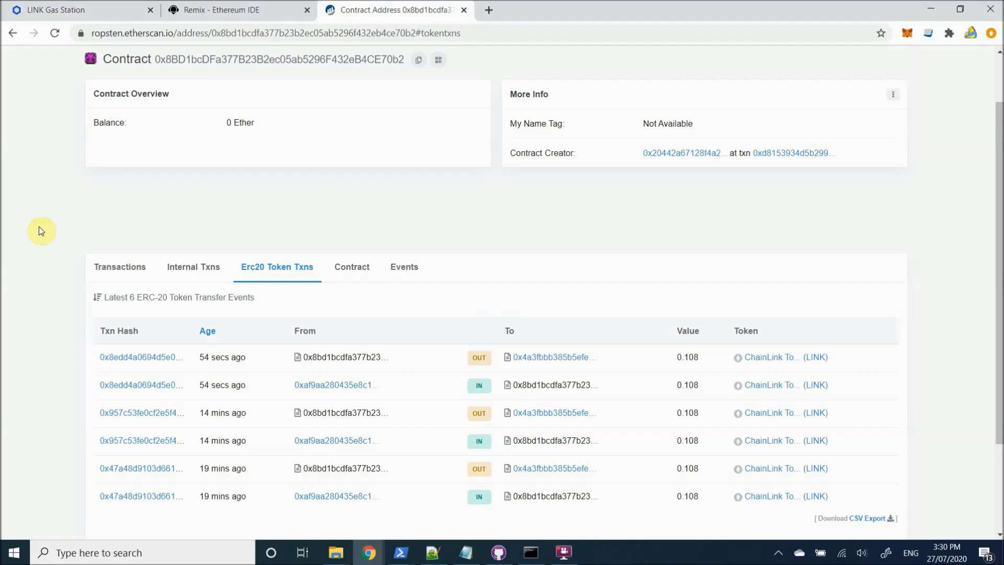
{"action": "right_click", "coordinate": [139, 357]}
{"action": "left_click", "coordinate": [209, 366]}
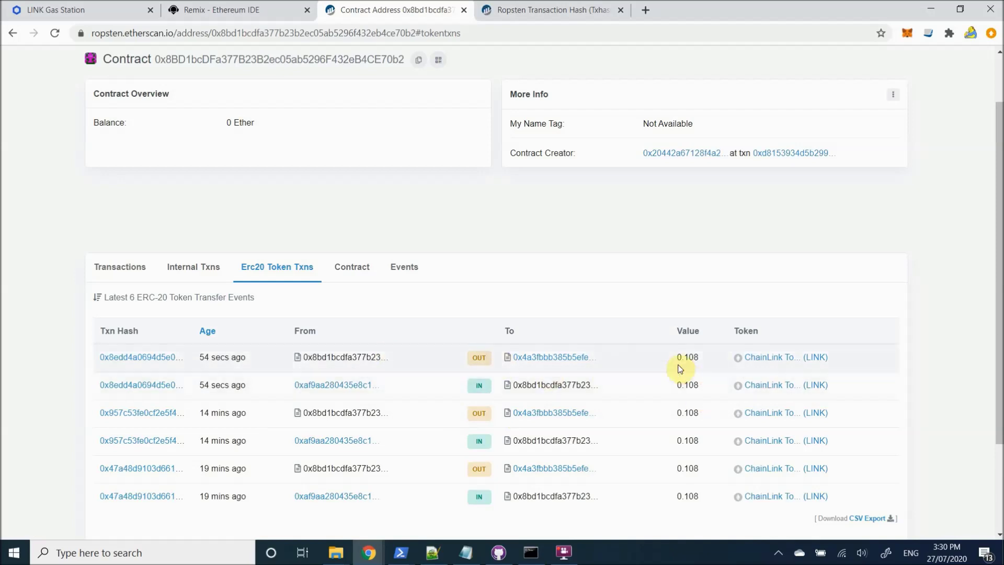
Step: Review the transaction's full details: Success, two 0.108 LINK transfers, fee 0.030401 Ether
{"action": "left_click", "coordinate": [546, 9]}
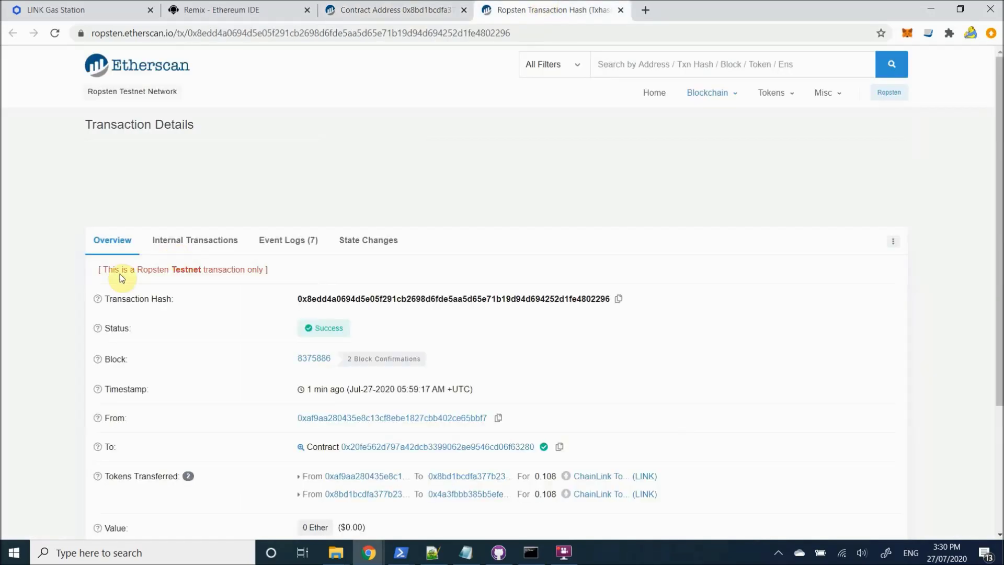
{"action": "scroll", "coordinate": [48, 317], "scroll_direction": "down", "scroll_amount": 3}
{"action": "left_click", "coordinate": [105, 410]}
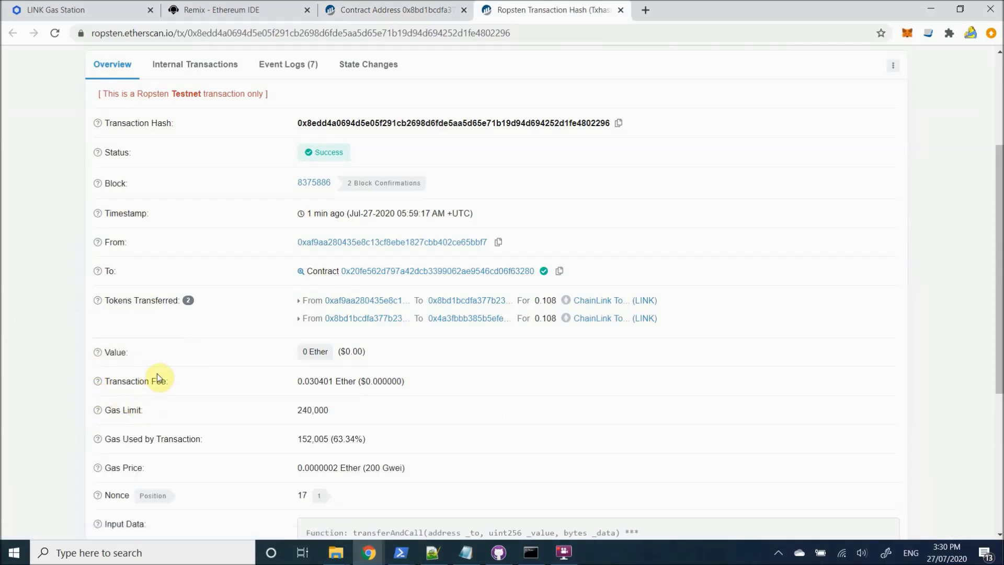
{"action": "scroll", "coordinate": [312, 407], "scroll_direction": "down", "scroll_amount": 1}
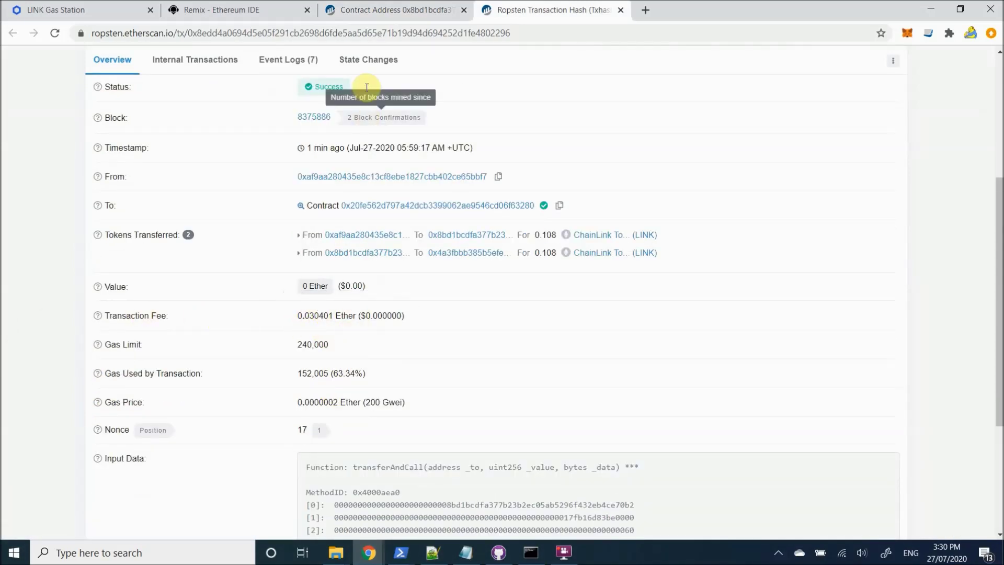
{"action": "scroll", "coordinate": [462, 94], "scroll_direction": "up", "scroll_amount": 1}
{"action": "scroll", "coordinate": [455, 89], "scroll_direction": "up", "scroll_amount": 3}
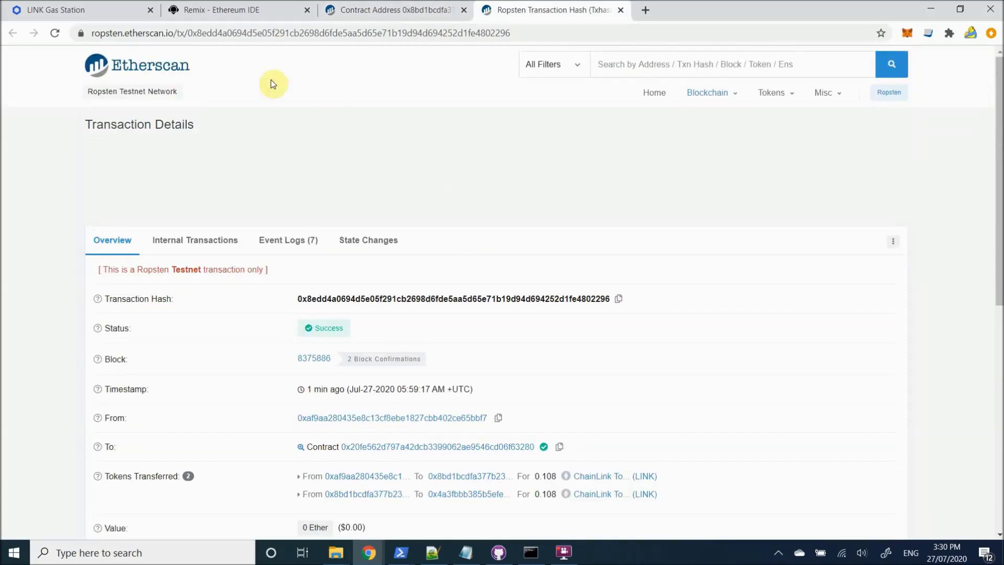
Step: Return to LINK Gas Station to see Athens at temperature 30, count 3, and check MetaMask's balance
{"action": "left_click", "coordinate": [70, 10]}
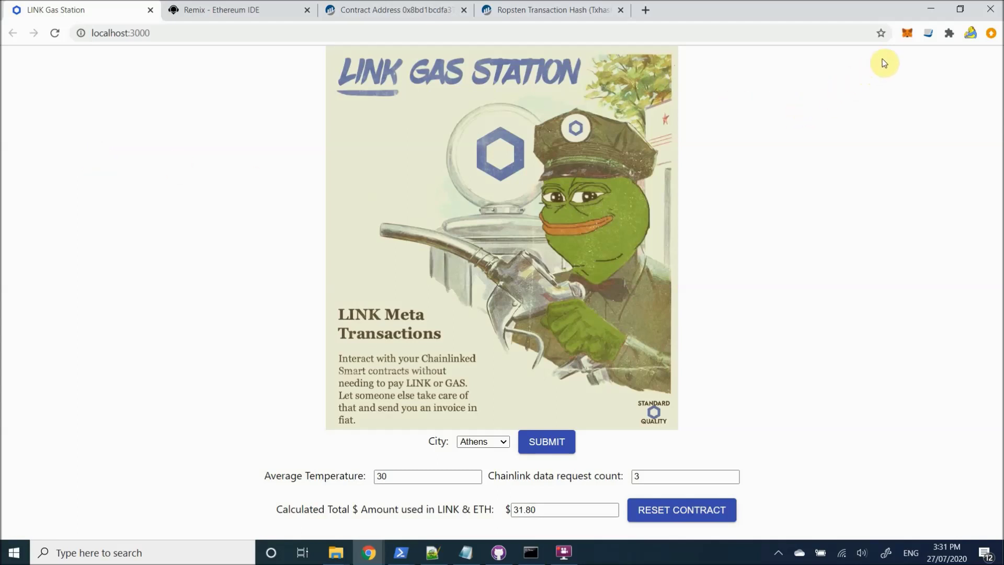
{"action": "left_click", "coordinate": [907, 35]}
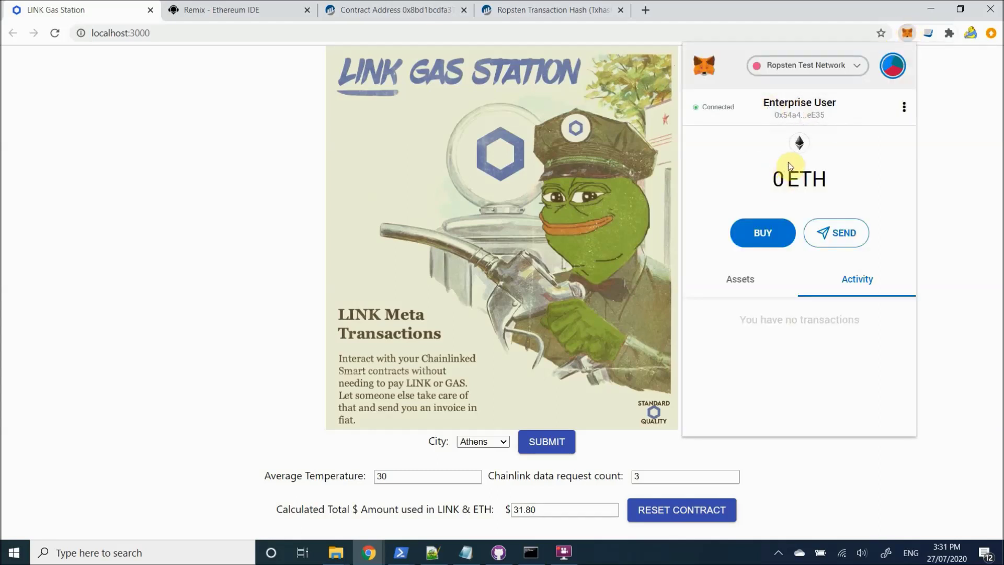
Step: Dismiss the MetaMask panel and review the Athens total of $31.80
{"action": "left_click", "coordinate": [213, 227]}
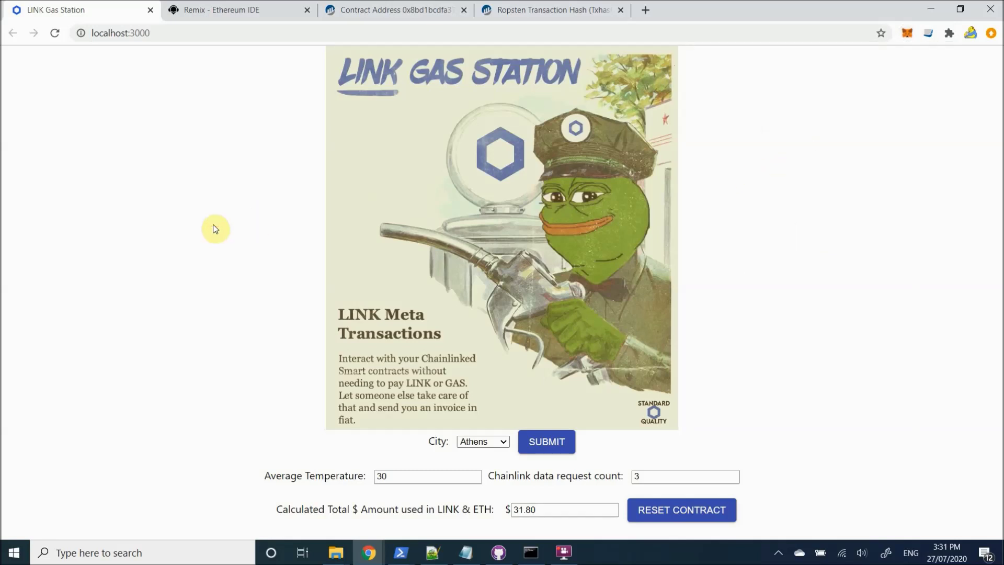
{"action": "left_click", "coordinate": [527, 515]}
{"action": "left_click", "coordinate": [206, 11]}
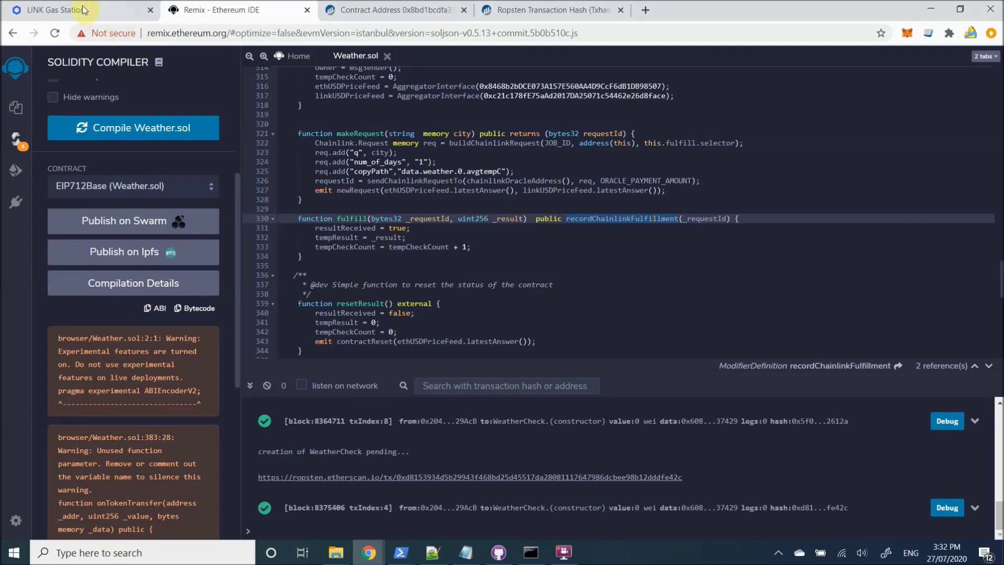
{"action": "left_click", "coordinate": [62, 7]}
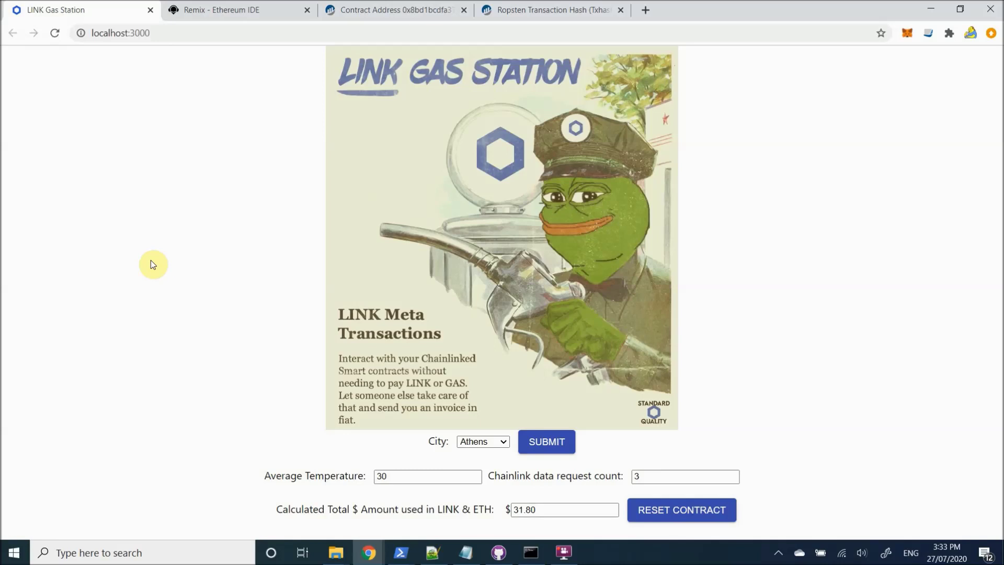
Step: Submit and sign a Sydney weather meta-transaction, raising the total cost to $42.42
{"action": "left_click", "coordinate": [473, 442]}
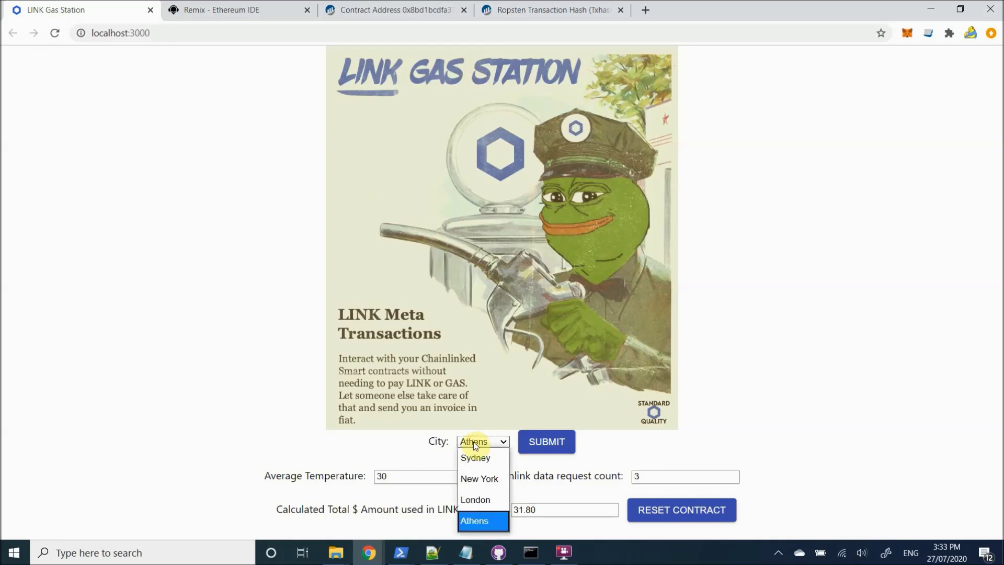
{"action": "left_click", "coordinate": [479, 458]}
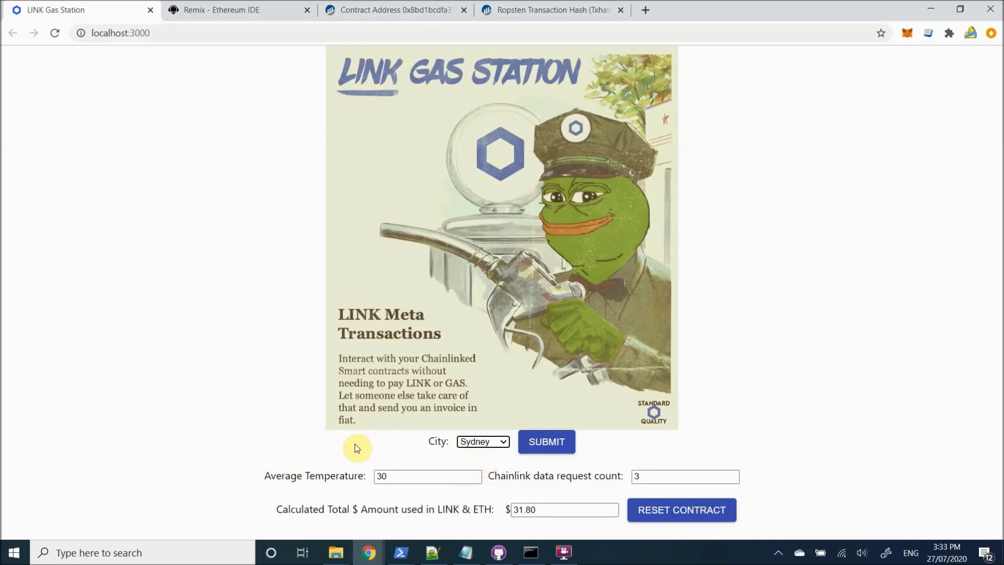
{"action": "left_click", "coordinate": [547, 442]}
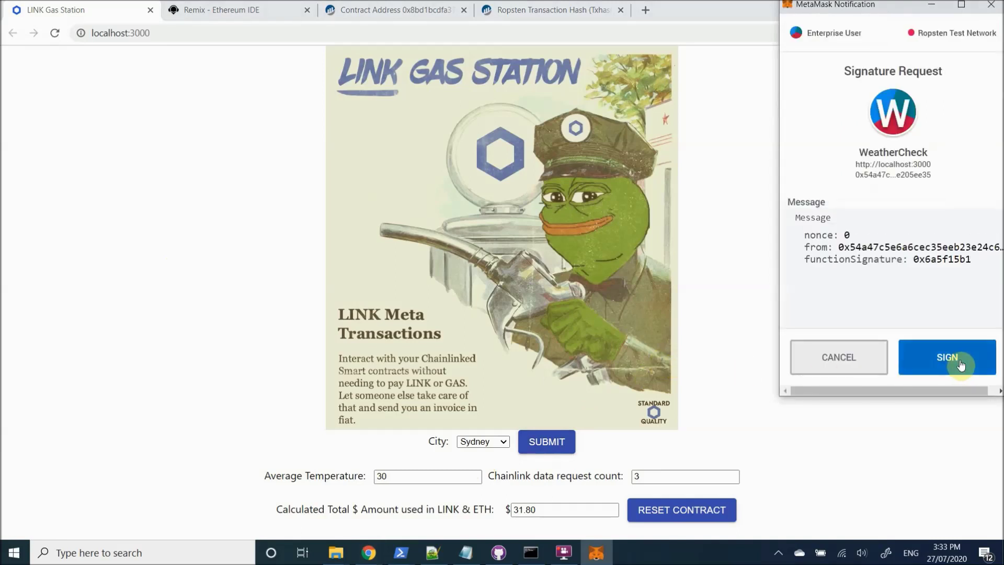
{"action": "left_click", "coordinate": [960, 365]}
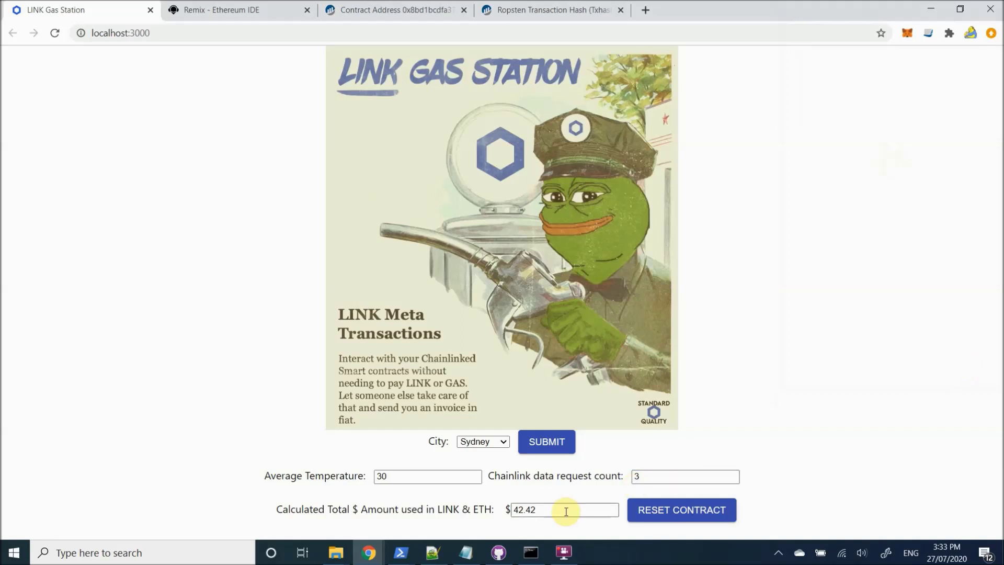
{"action": "left_click", "coordinate": [396, 7]}
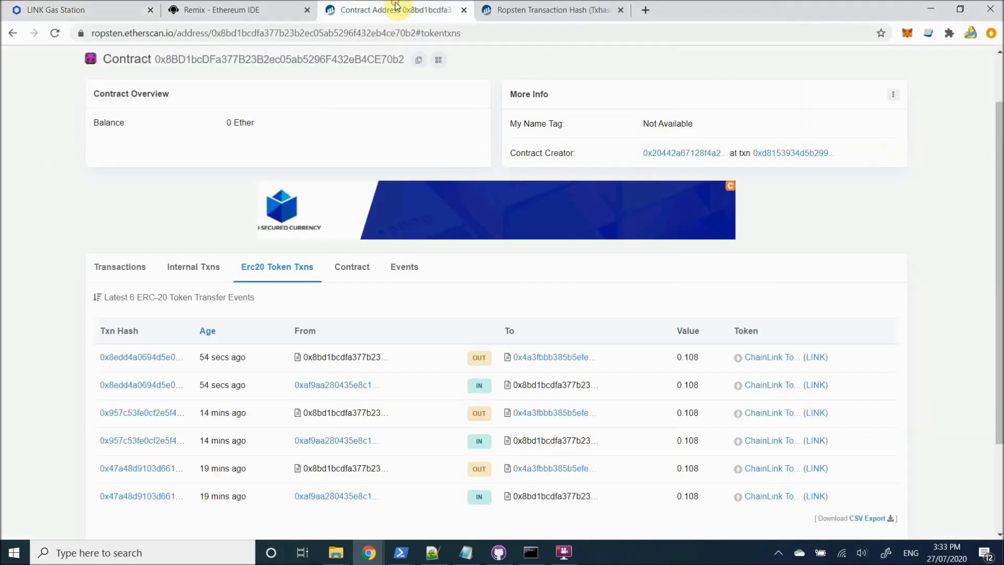
Step: Reload the contract page and open the newest LINK transfer's transaction in a new tab
{"action": "left_click", "coordinate": [56, 35]}
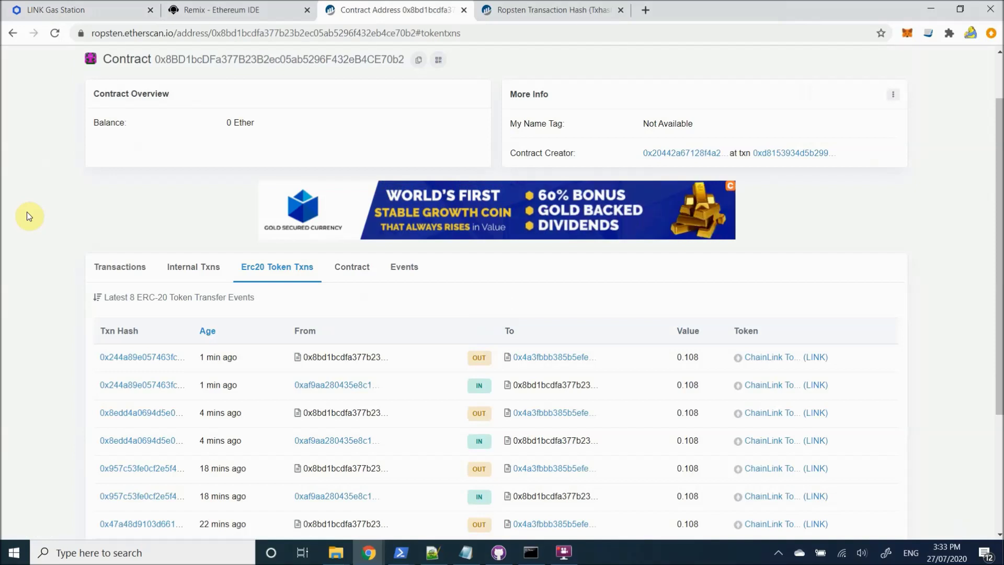
{"action": "right_click", "coordinate": [148, 359]}
{"action": "left_click", "coordinate": [173, 365]}
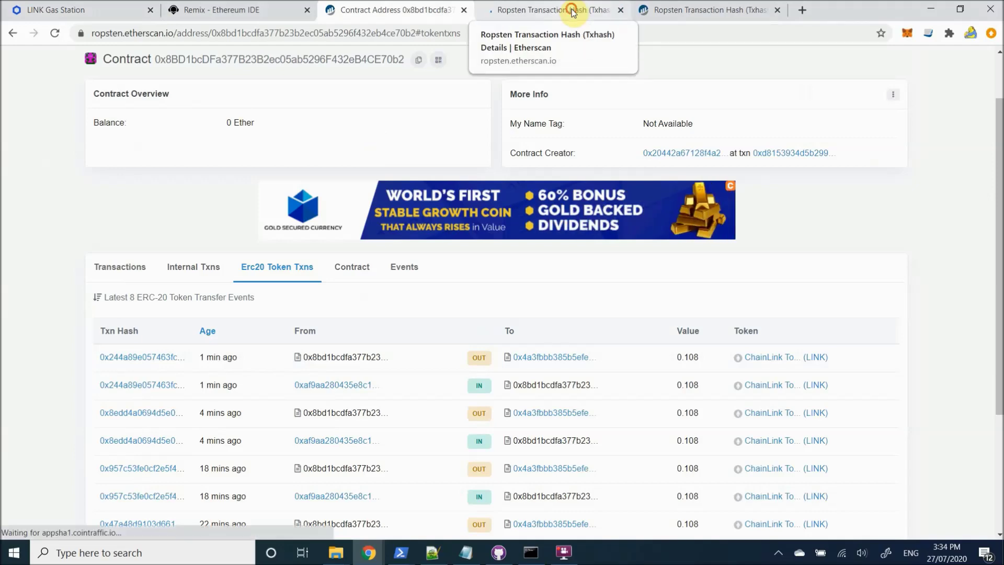
Step: Inspect the transaction details: Success, 152,005 of 240,000 gas used at 200 Gwei
{"action": "left_click", "coordinate": [573, 12]}
{"action": "scroll", "coordinate": [54, 251], "scroll_direction": "down", "scroll_amount": 3}
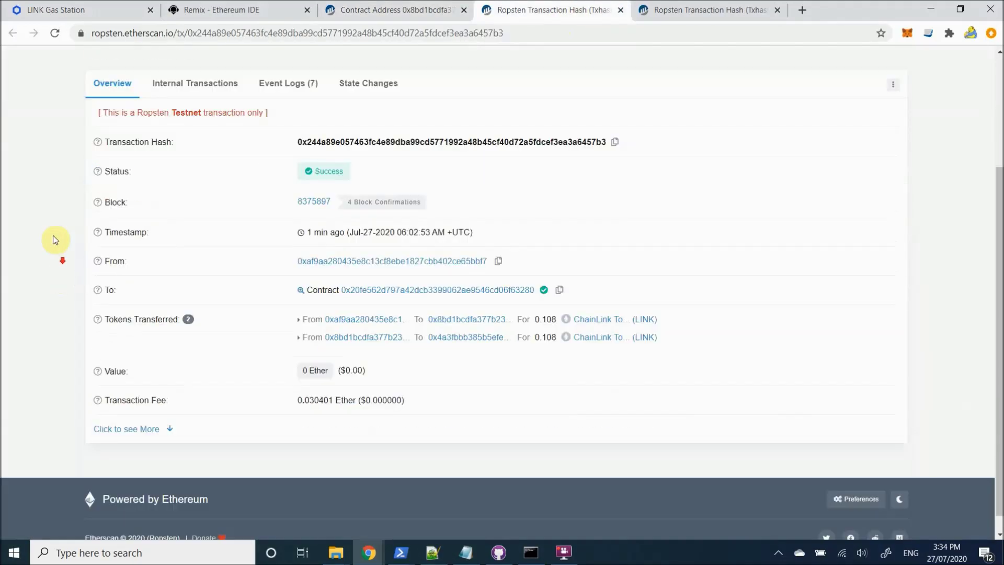
{"action": "scroll", "coordinate": [55, 240], "scroll_direction": "down", "scroll_amount": 1}
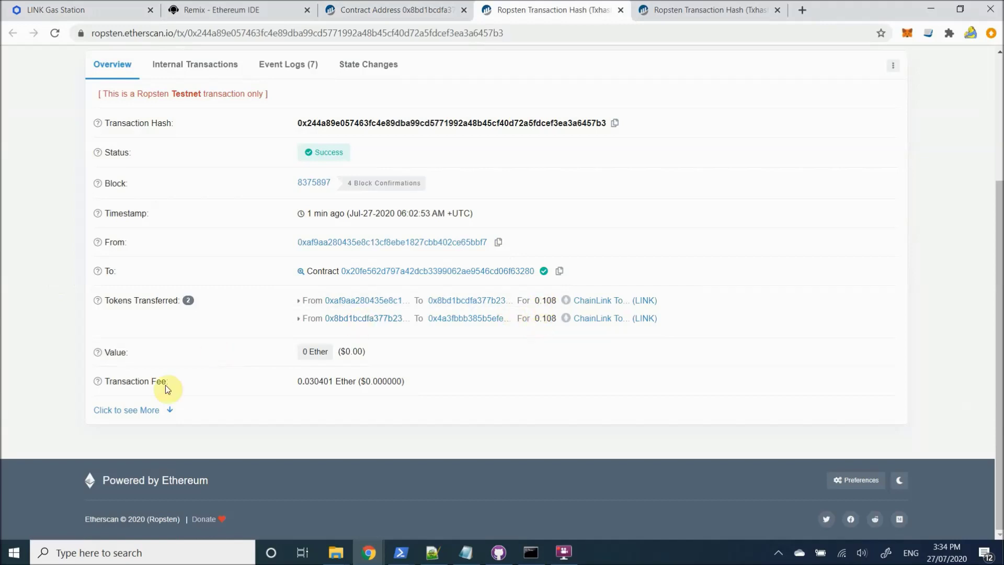
{"action": "left_click", "coordinate": [136, 410]}
{"action": "scroll", "coordinate": [134, 366], "scroll_direction": "down", "scroll_amount": 1}
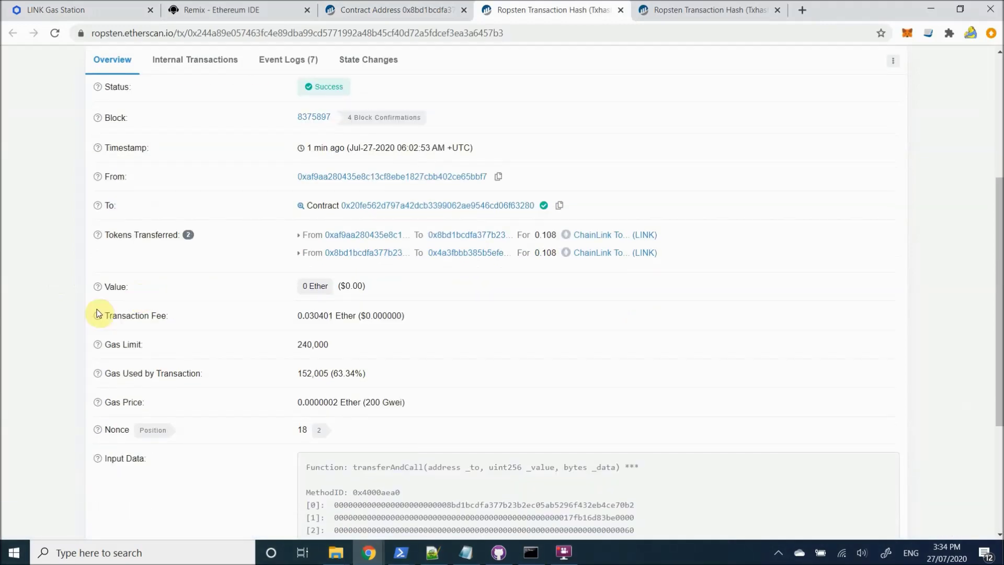
{"action": "scroll", "coordinate": [284, 326], "scroll_direction": "up", "scroll_amount": 1}
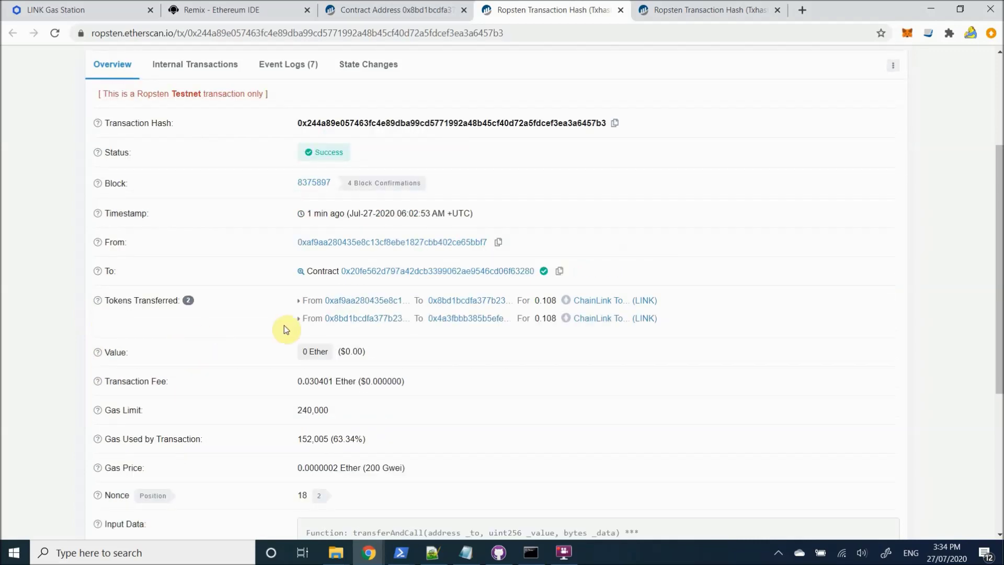
{"action": "mouse_move", "coordinate": [311, 381]}
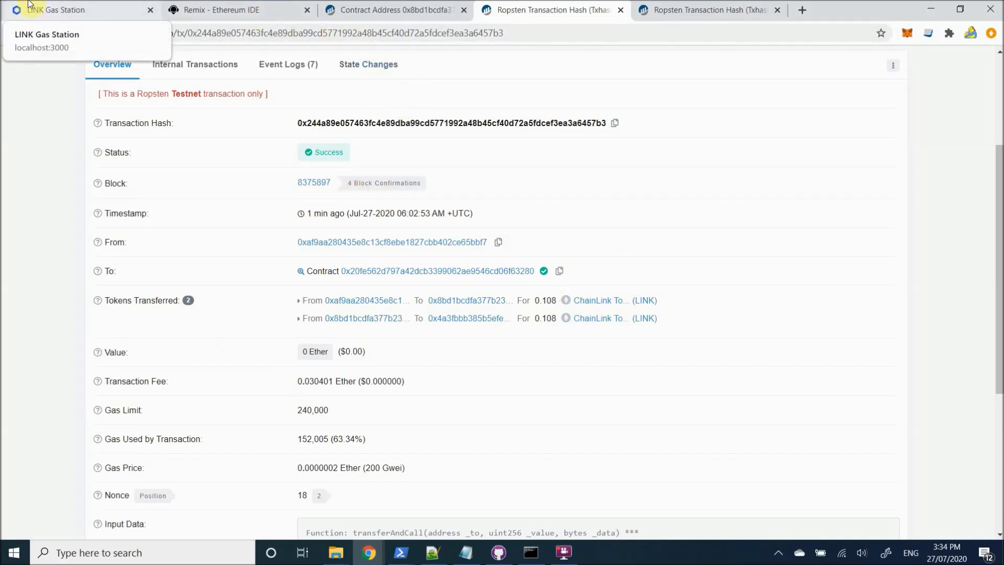
Step: Return to LINK Gas Station to see Sydney's average temperature of 14 and total $42.42
{"action": "left_click", "coordinate": [32, 16]}
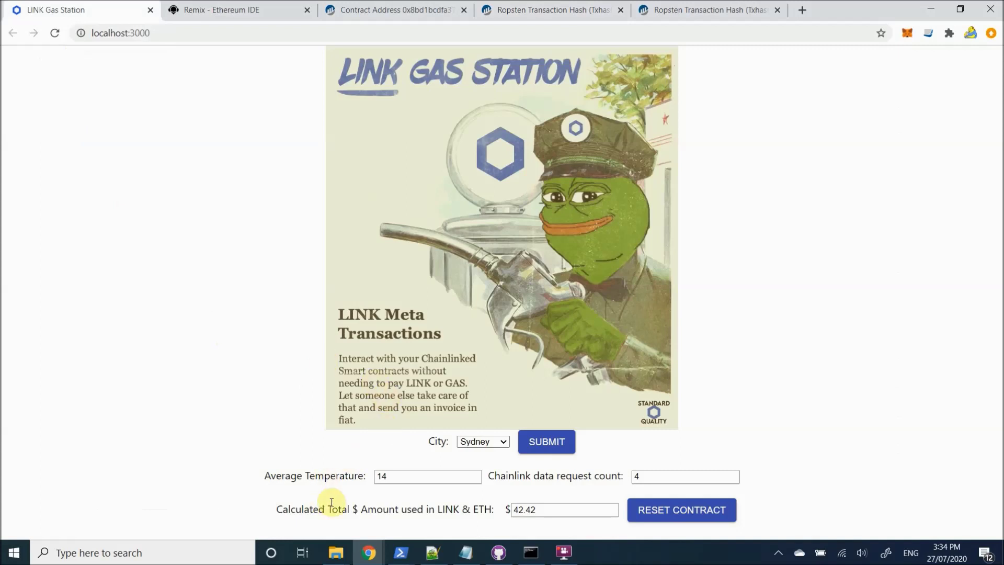